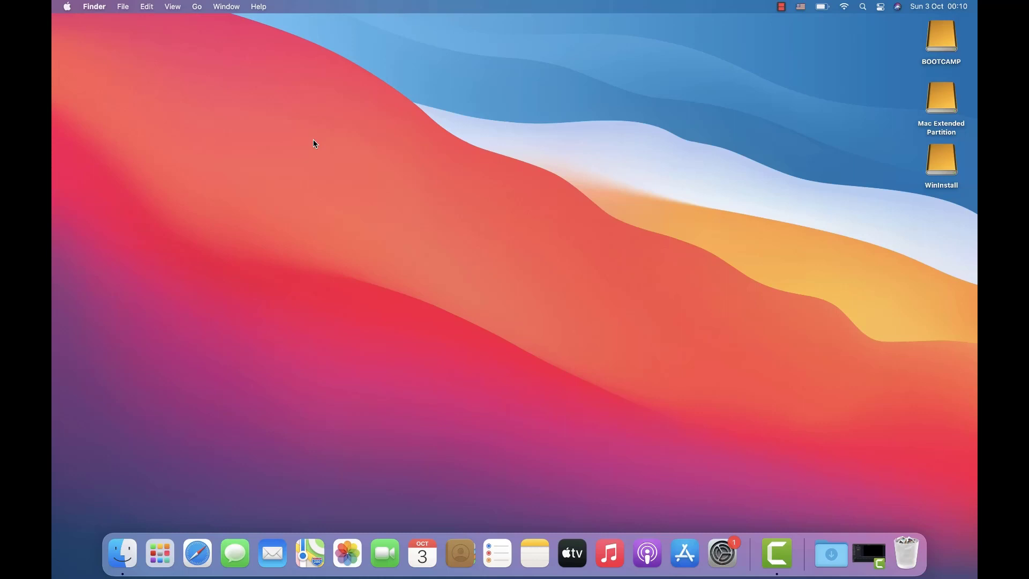
Step: Open System Preferences from the Apple menu and show the Displays settings
click(68, 8)
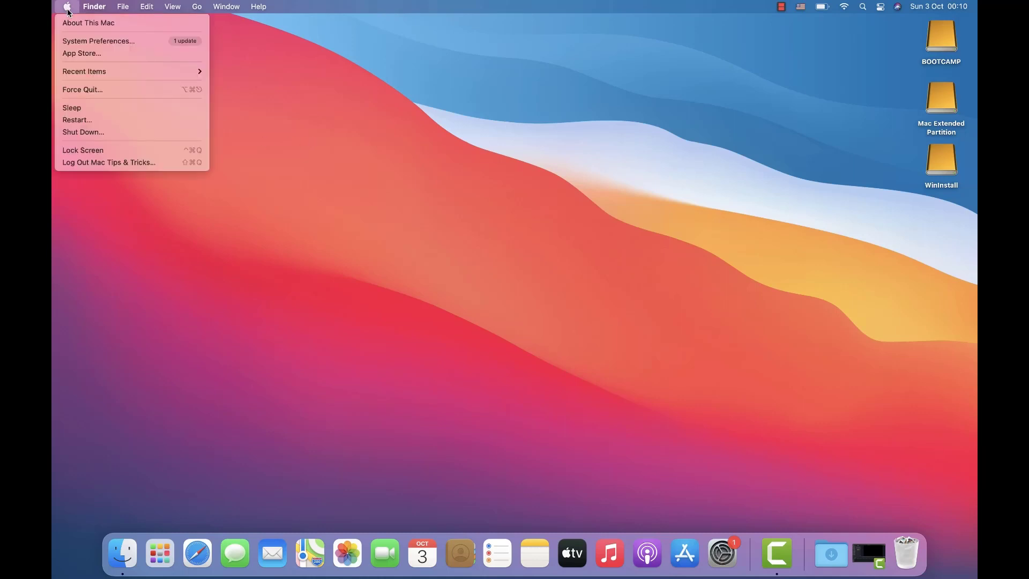
click(80, 42)
click(359, 365)
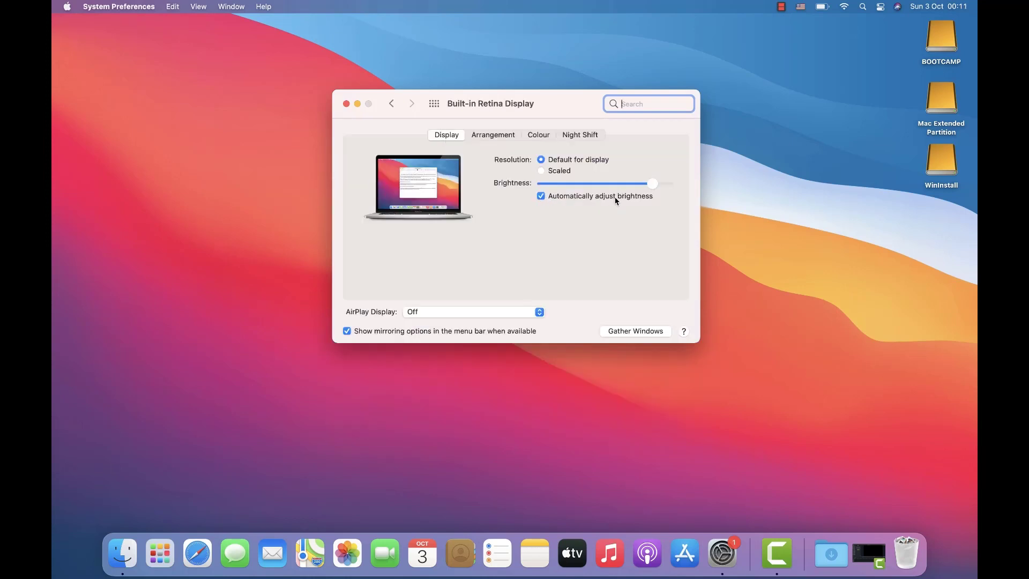
Step: Uncheck 'Automatically adjust brightness' and raise the Brightness slider to near maximum
click(541, 196)
drag(650, 185, 633, 184)
click(345, 104)
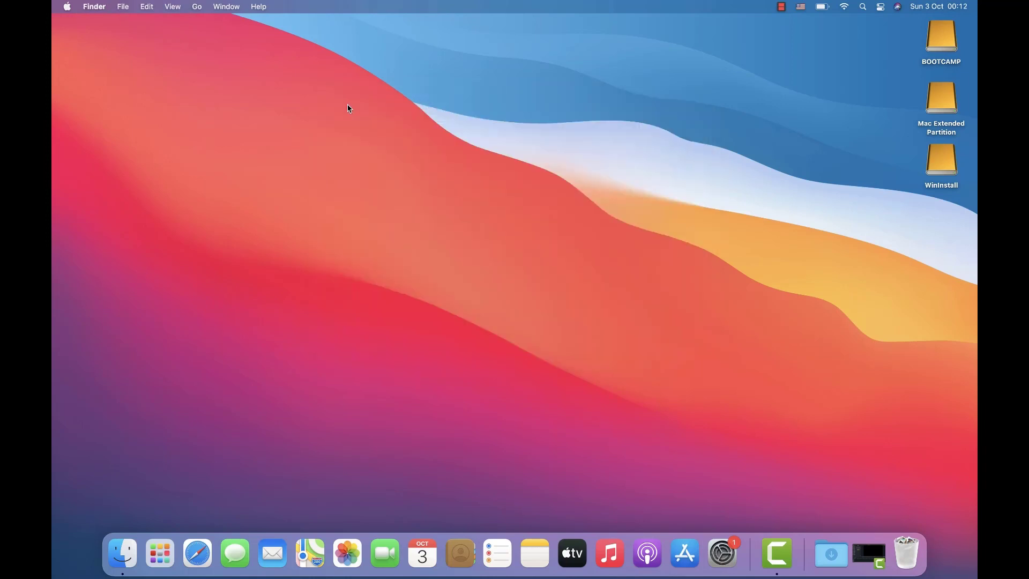